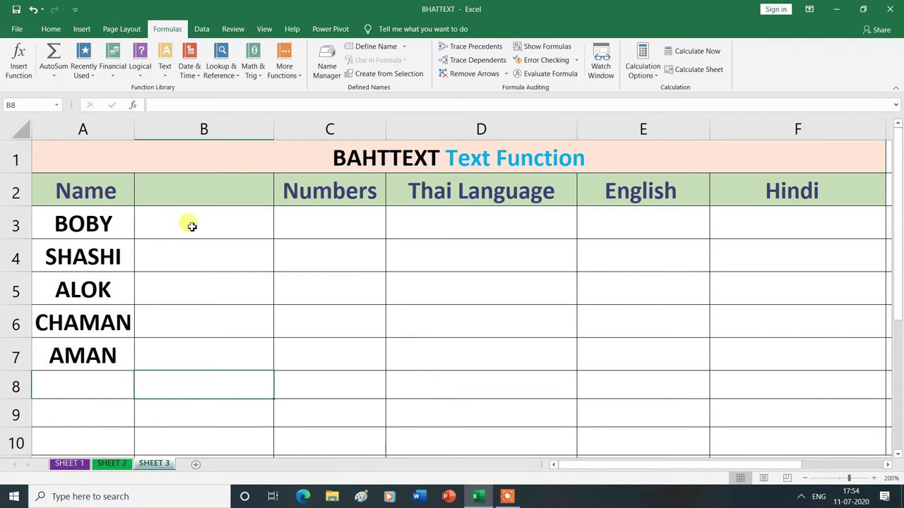
Enter =BAHTTEXT(A3) in B3; it returns #VALUE! because A3 holds a name, not a number
left_click(191, 226)
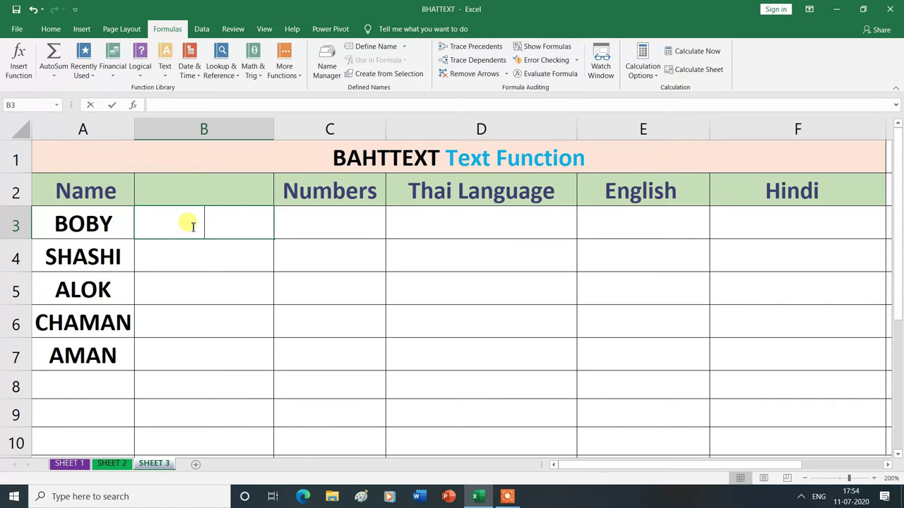
type("=")
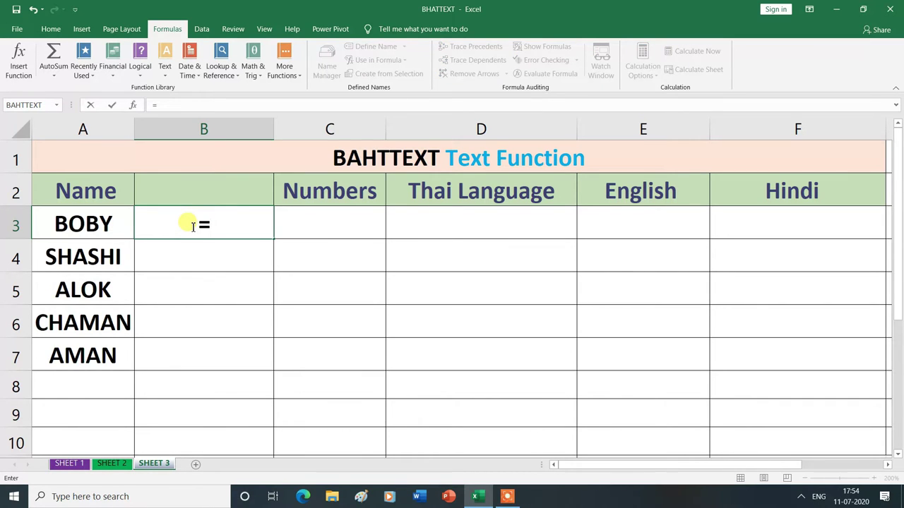
type("B")
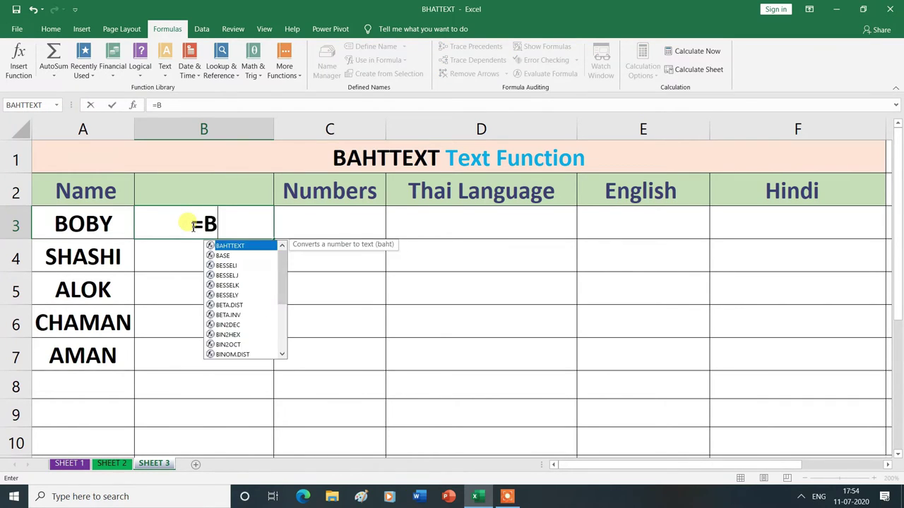
type("AH")
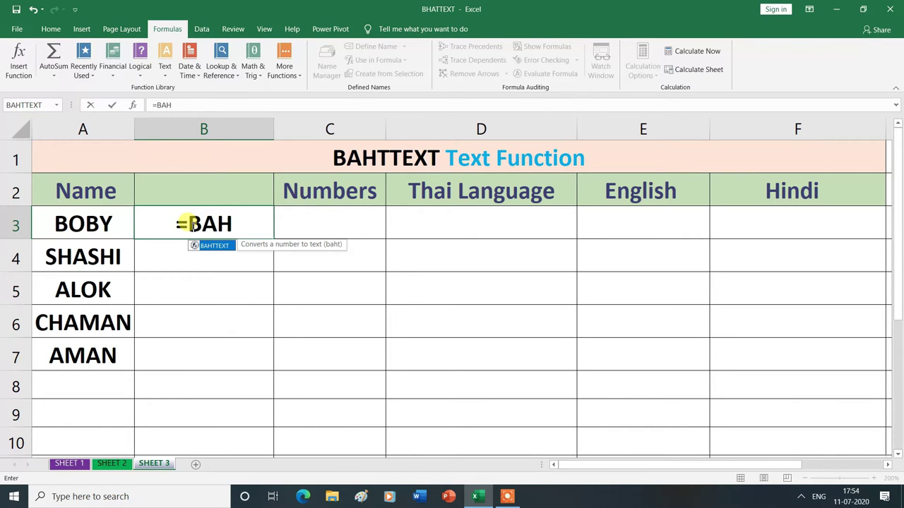
double_click(216, 252)
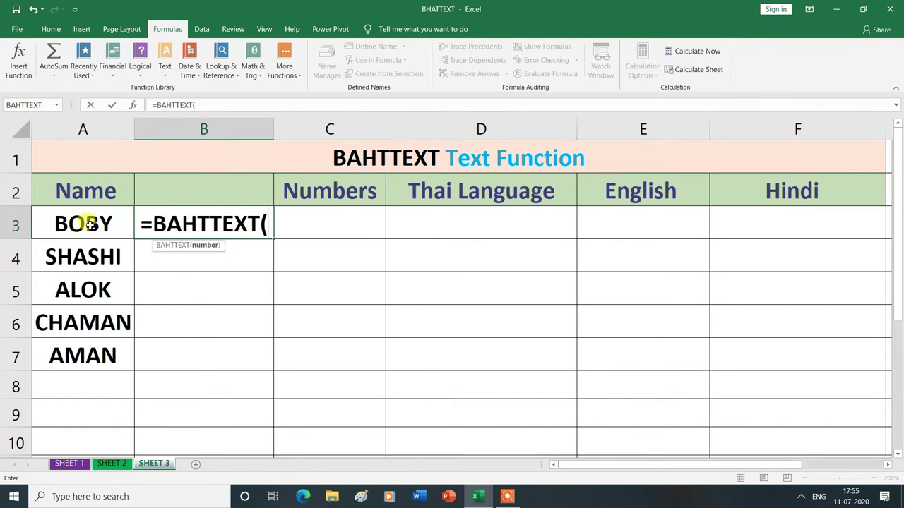
left_click(85, 223)
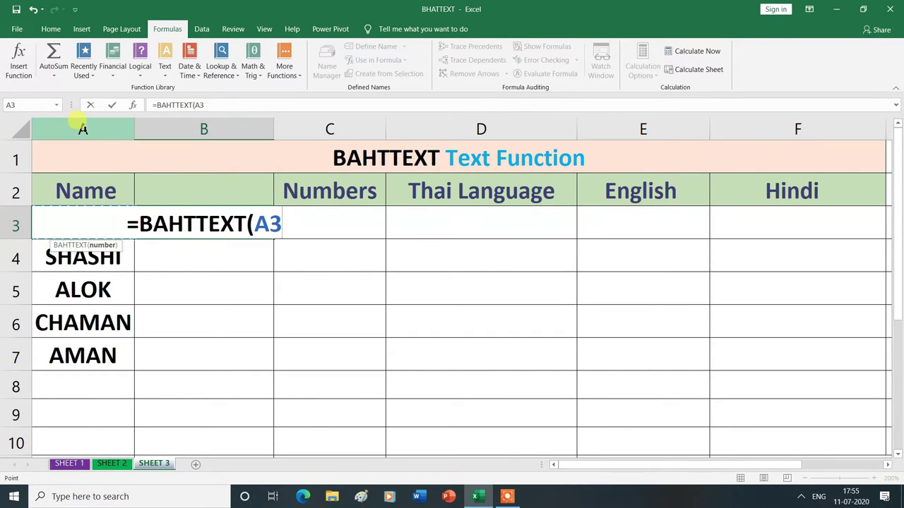
left_click(75, 216)
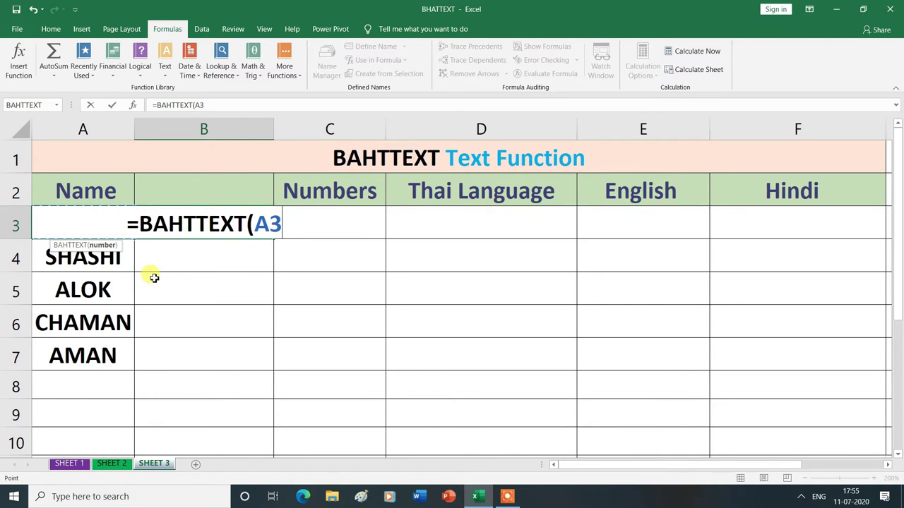
type(")")
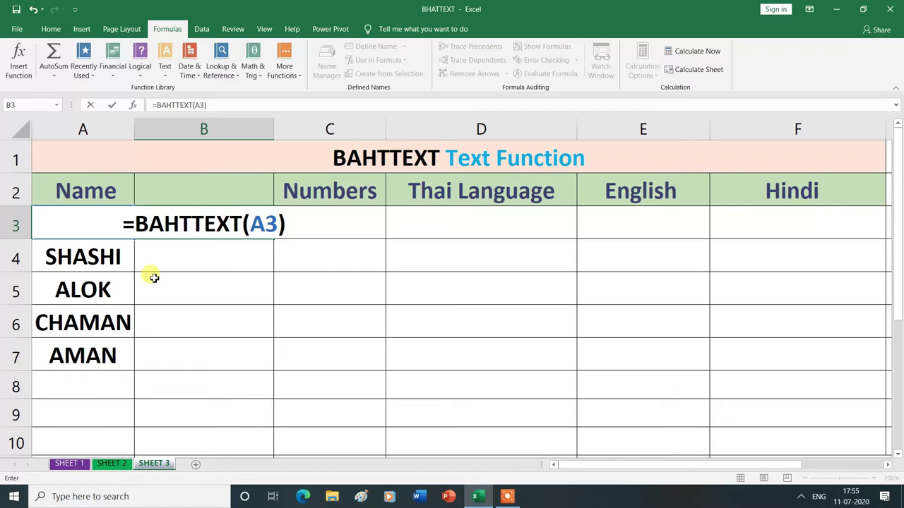
key("Return")
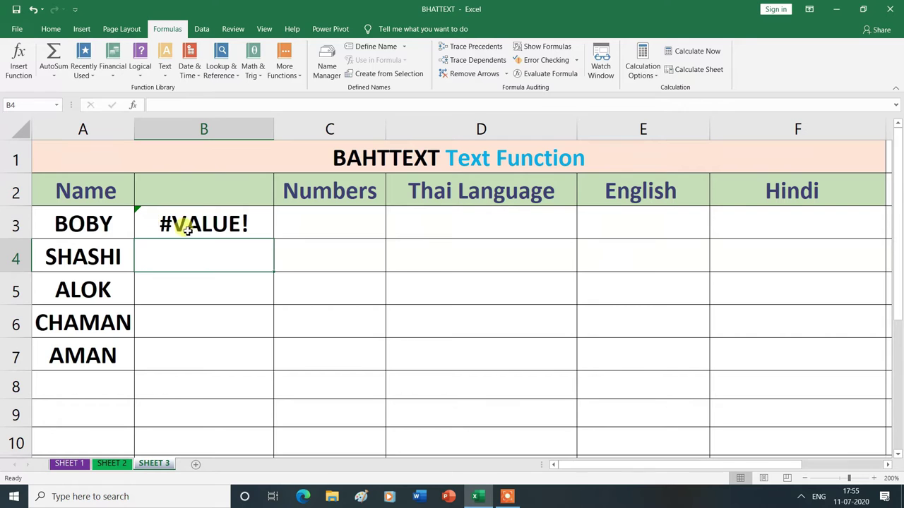
Fill the B3 BAHTTEXT formula down to B7, giving #VALUE! in every row
left_click(245, 223)
left_click_drag(274, 240, 272, 363)
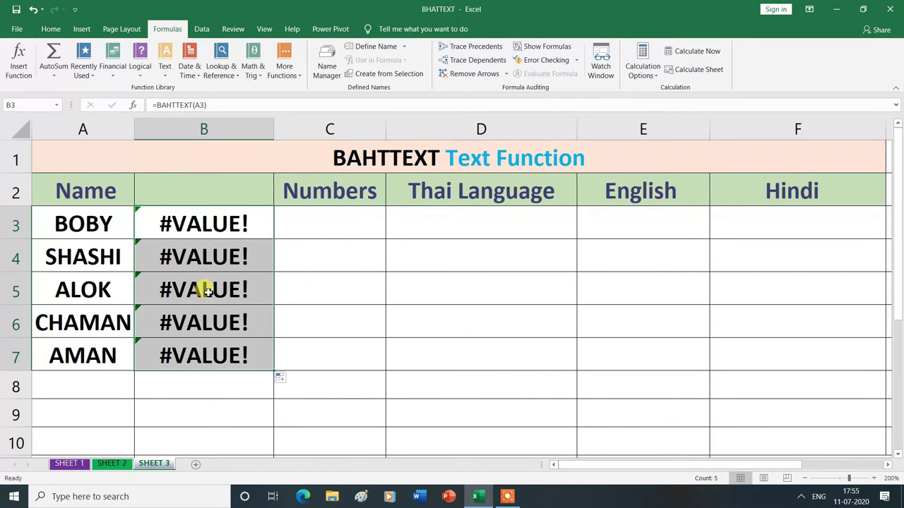
left_click(204, 413)
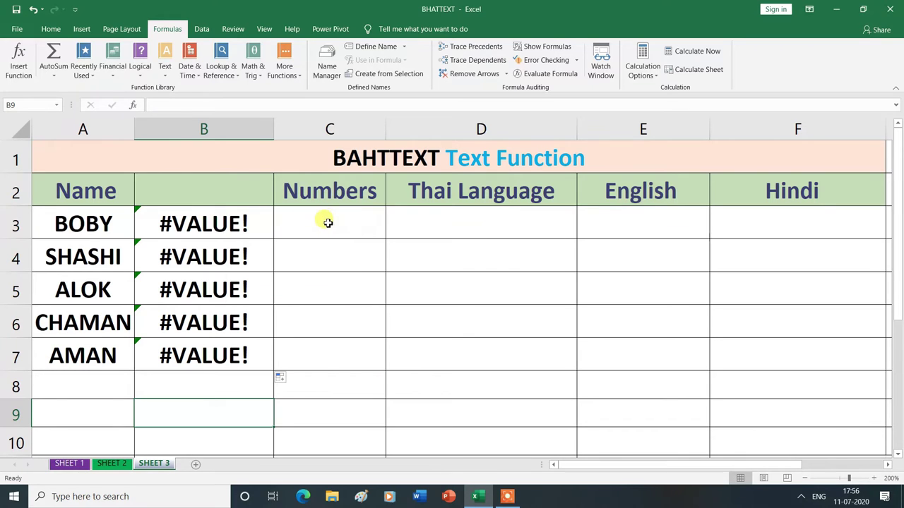
Enter the numbers 1, 2, 3, 4 and 5 into C3:C7
left_click(328, 222)
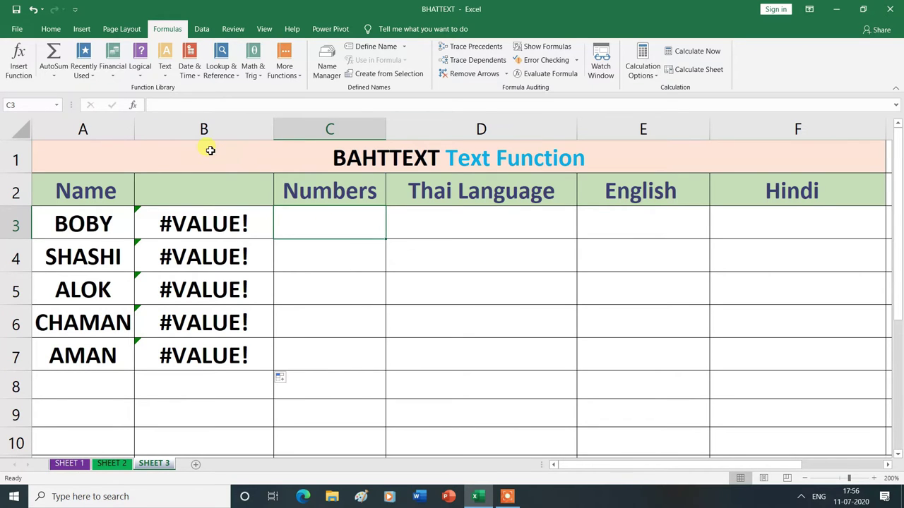
type("1")
key("Return")
type("2")
key("Return")
type("3")
key("Return")
type("4")
key("Return")
type("5")
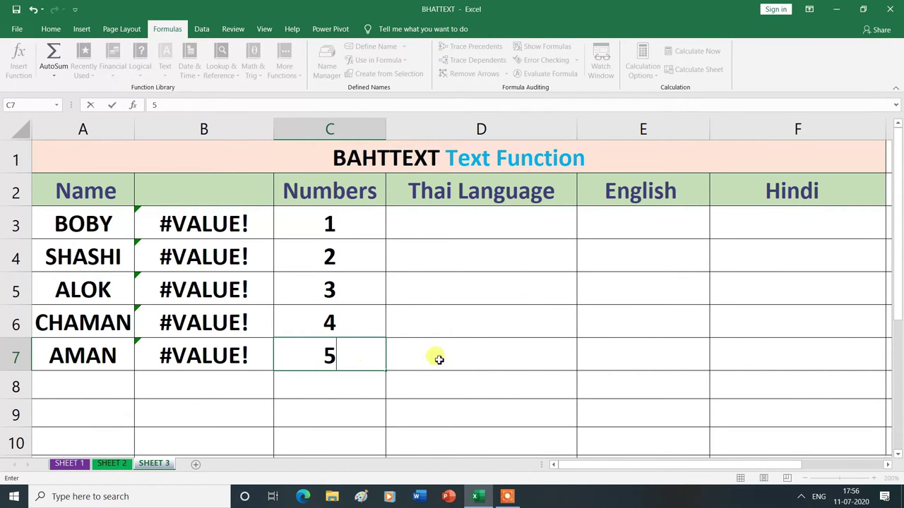
left_click(344, 386)
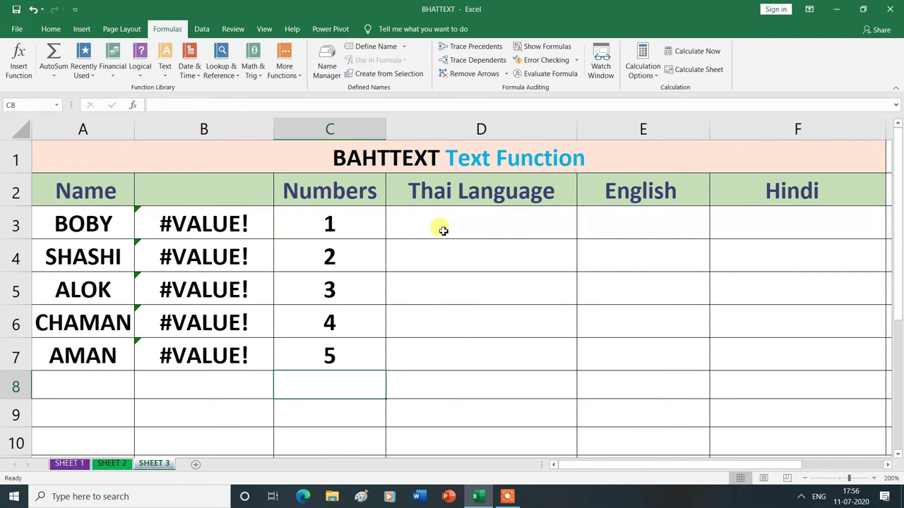
left_click(435, 227)
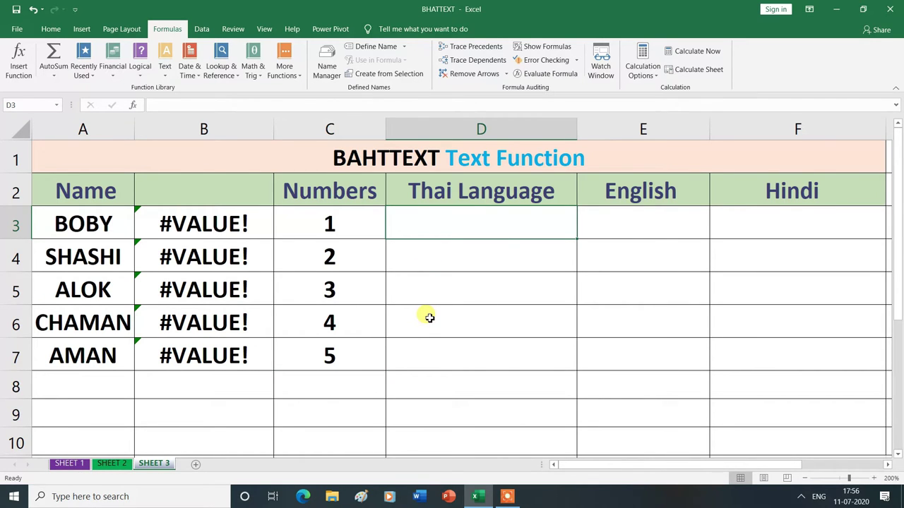
type("=")
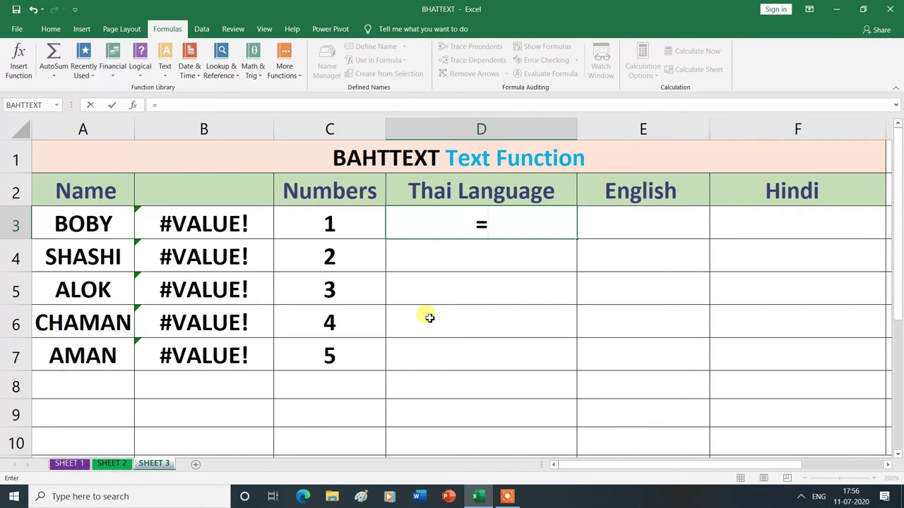
type("BAH")
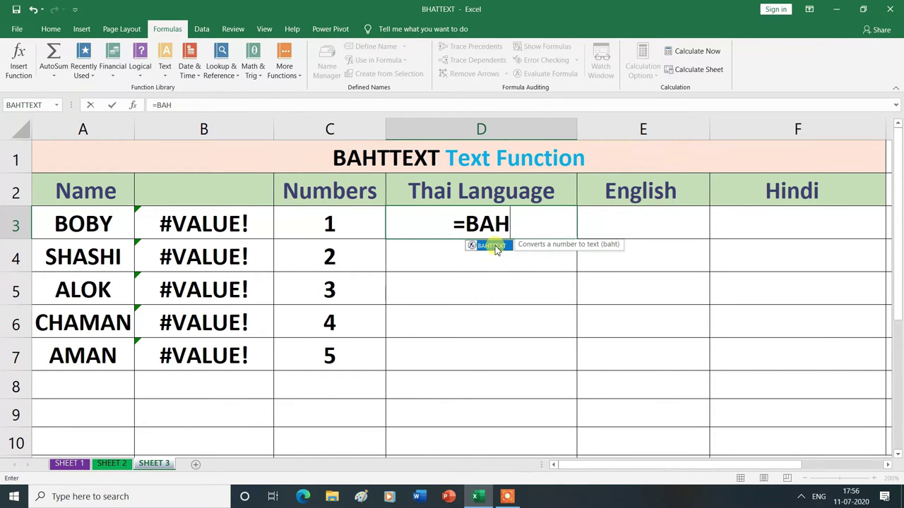
Complete =BAHTTEXT(C3) in D3 so it shows the Thai baht text for 1
double_click(493, 246)
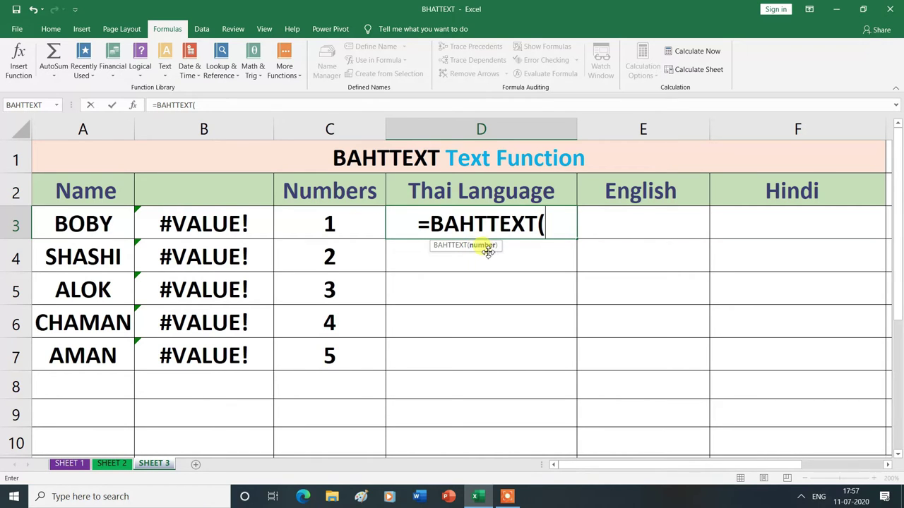
left_click(351, 226)
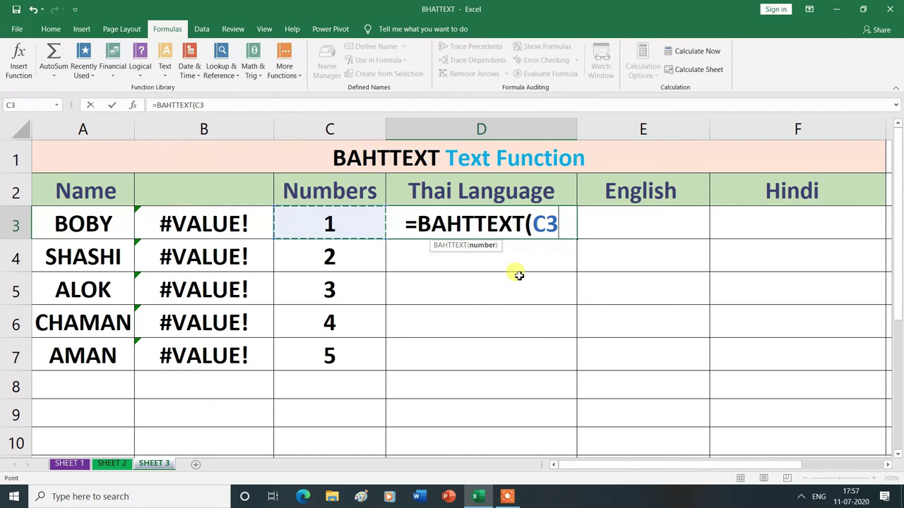
type(")")
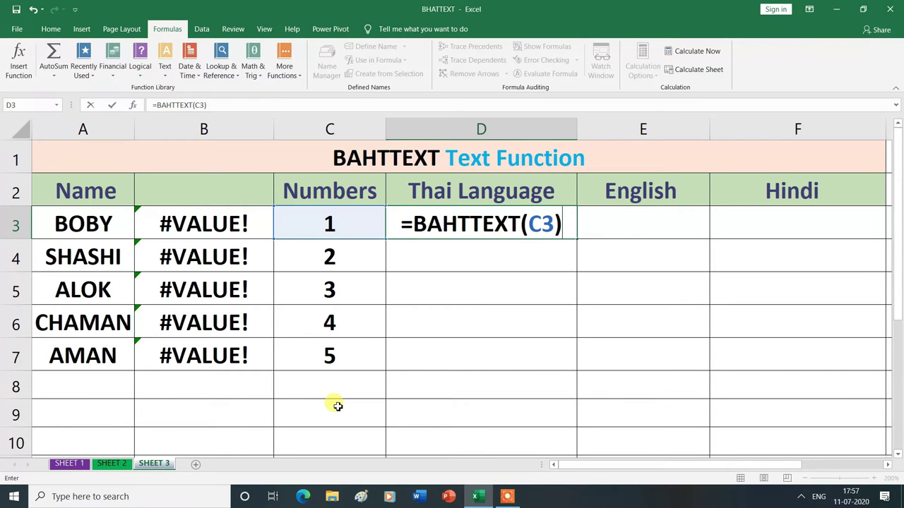
key("Return")
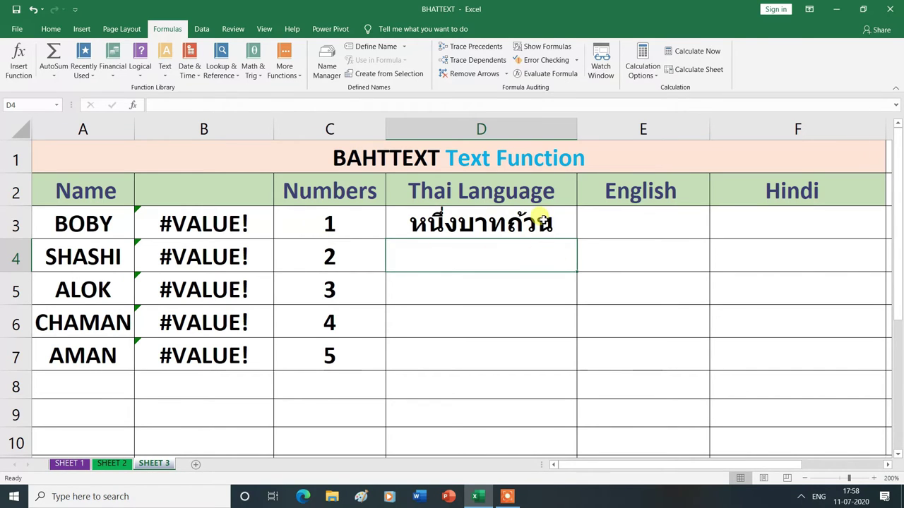
Fill the D3 BAHTTEXT formula down to D7 for the numbers 2 through 5
left_click(570, 235)
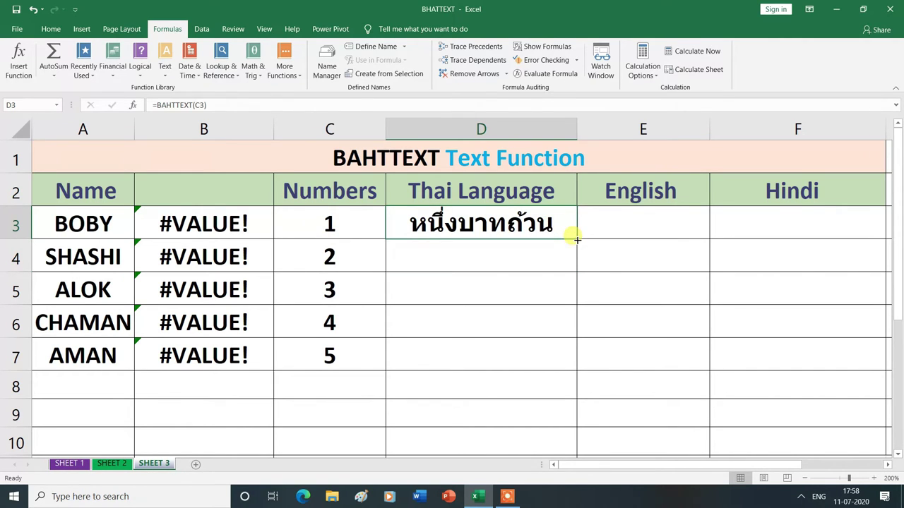
left_click_drag(577, 240, 570, 363)
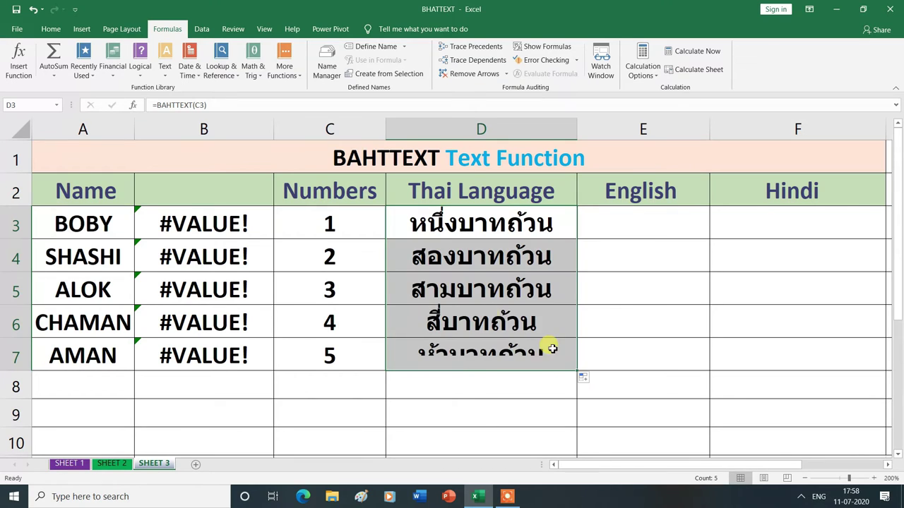
left_click(473, 420)
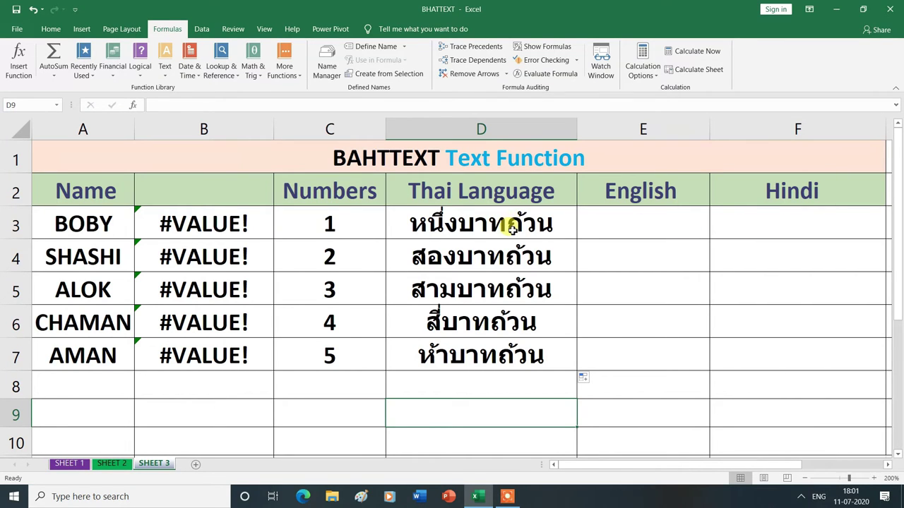
Copy the Thai baht text results in D3:D7
left_click_drag(418, 216, 434, 351)
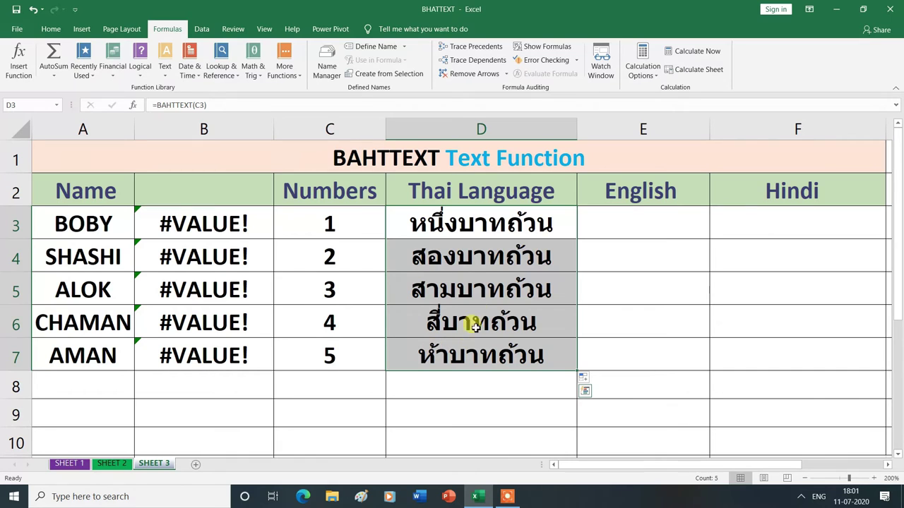
right_click(483, 292)
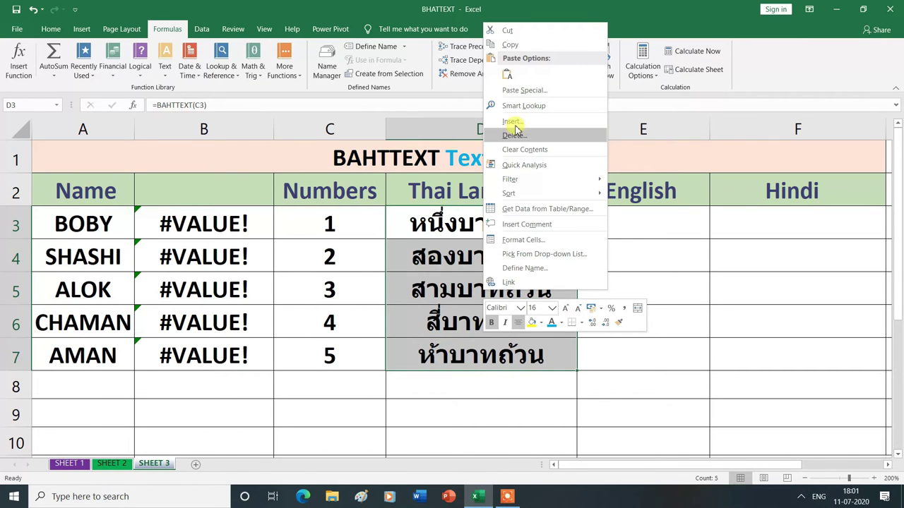
left_click(513, 46)
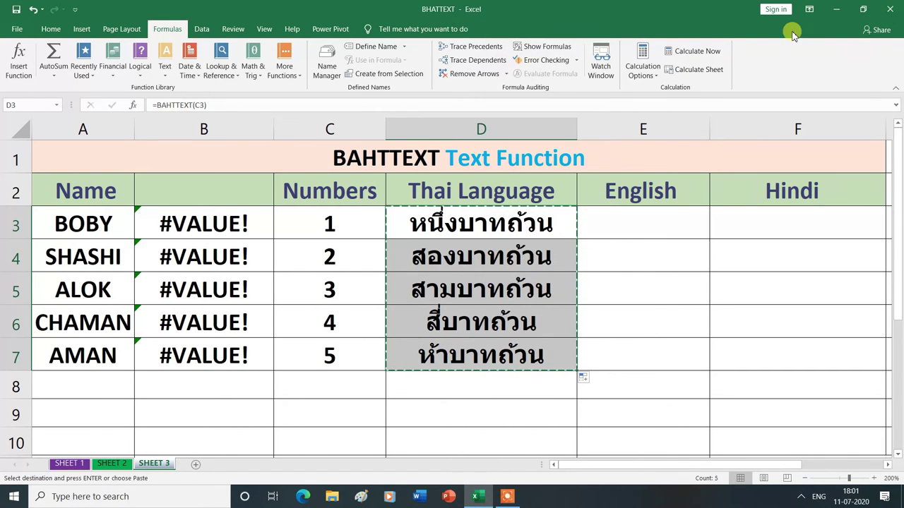
Minimize Excel, launch Google Chrome and open the Google apps grid to reach Translate
left_click(838, 8)
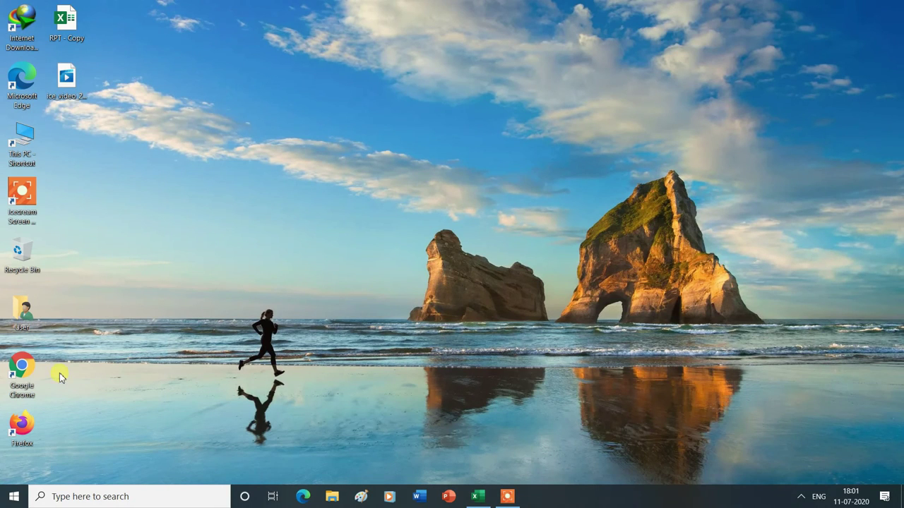
double_click(22, 371)
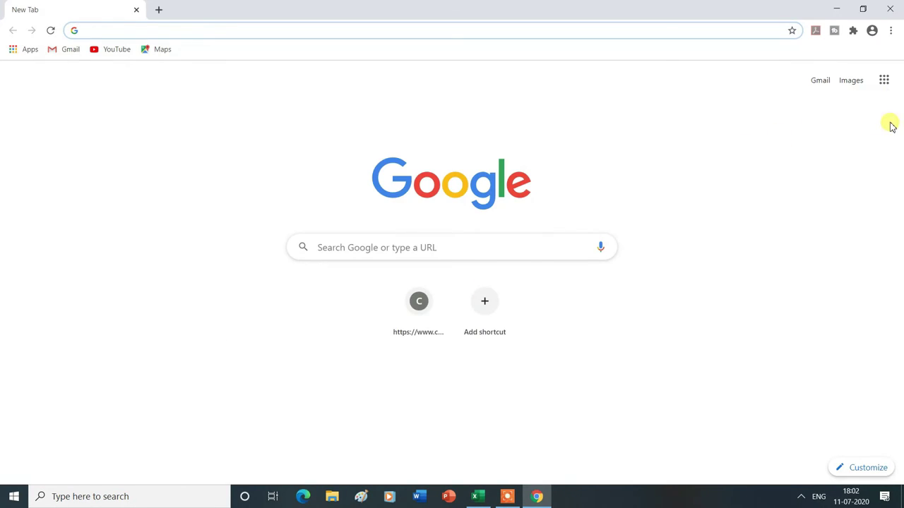
left_click(885, 83)
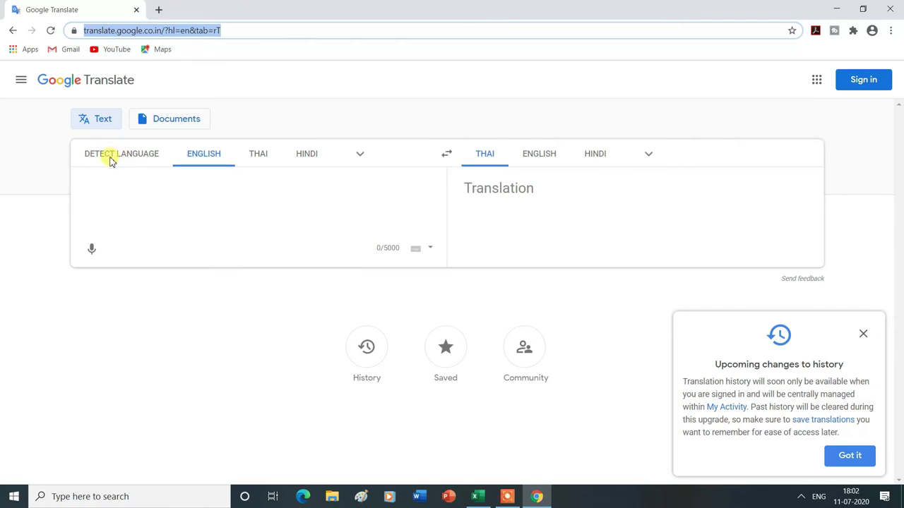
Paste the five Thai baht lines into Google Translate and translate them into English
right_click(127, 192)
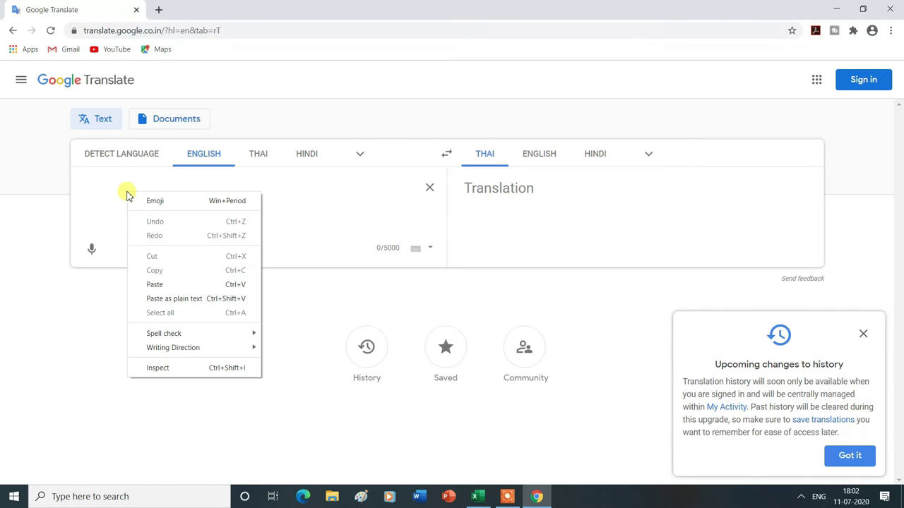
left_click(157, 285)
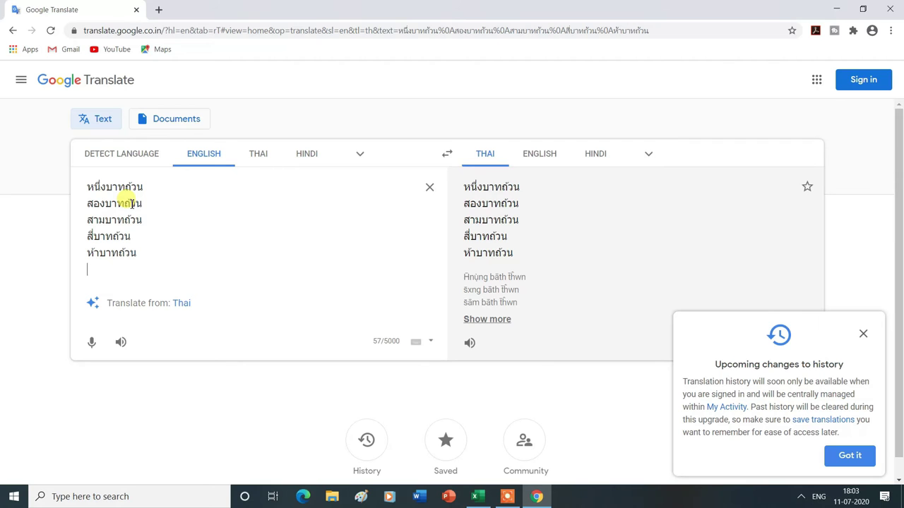
left_click(541, 156)
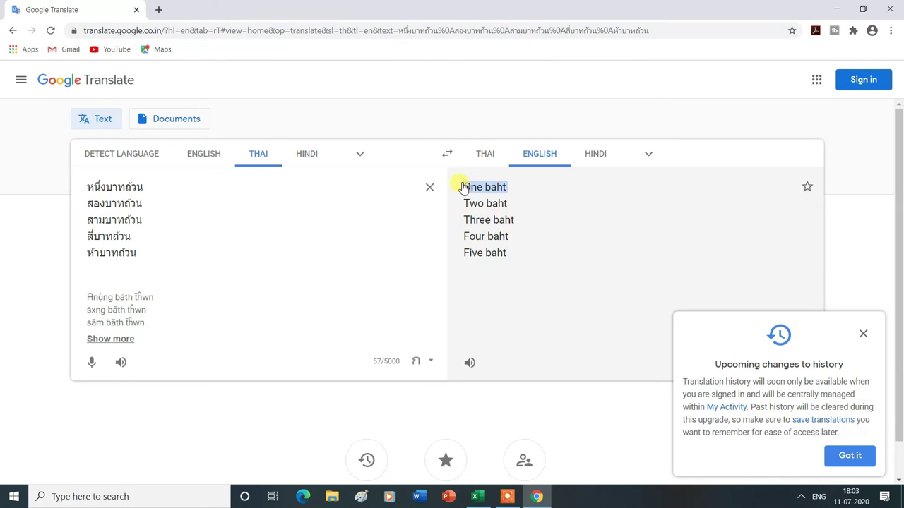
Copy the English output, One baht through Five baht, and return to Excel
left_click(469, 208)
right_click(479, 227)
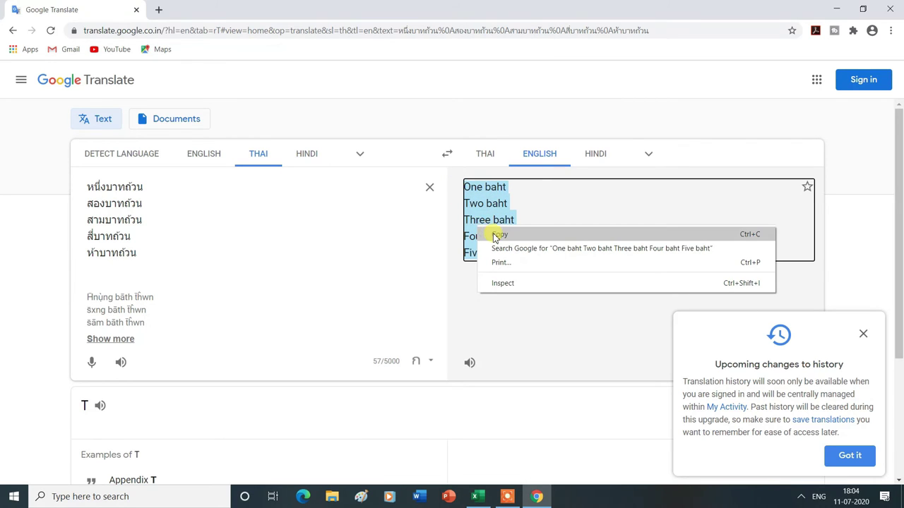
left_click(497, 235)
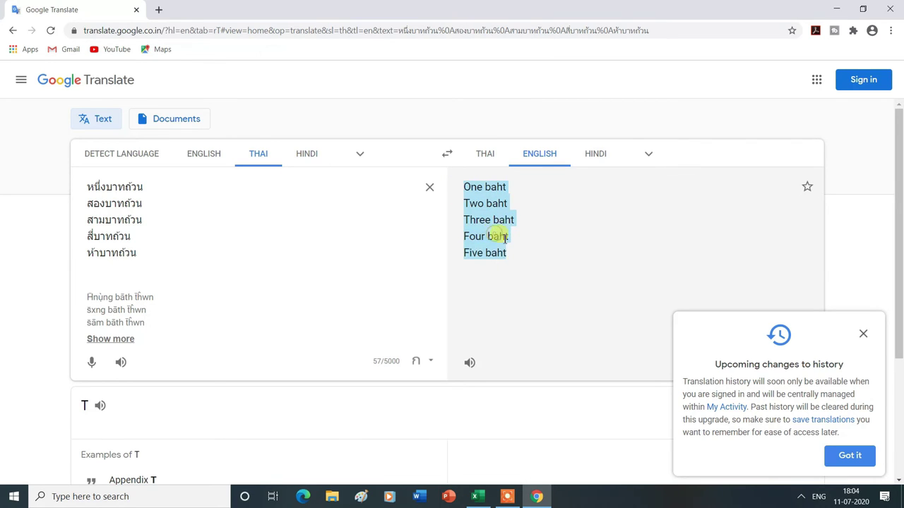
left_click(478, 498)
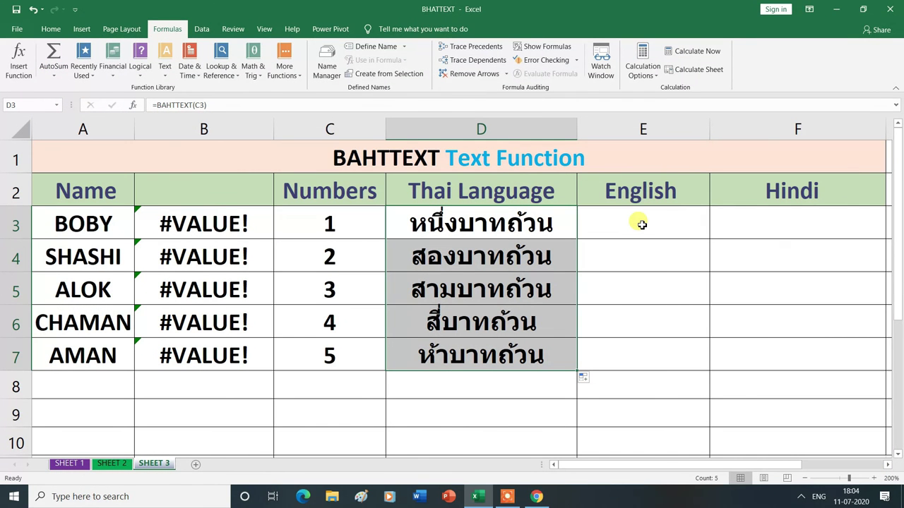
Paste the English translations One baht through Five baht into E3:E7
left_click(641, 225)
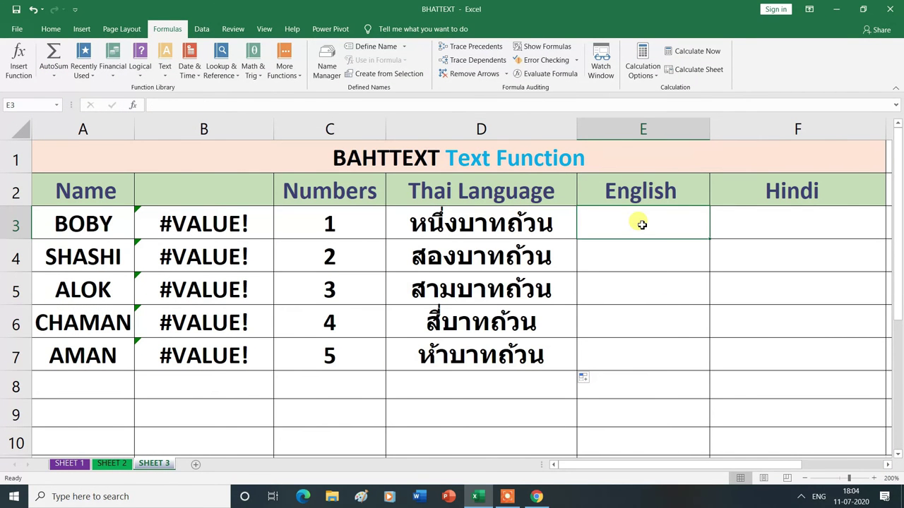
right_click(641, 225)
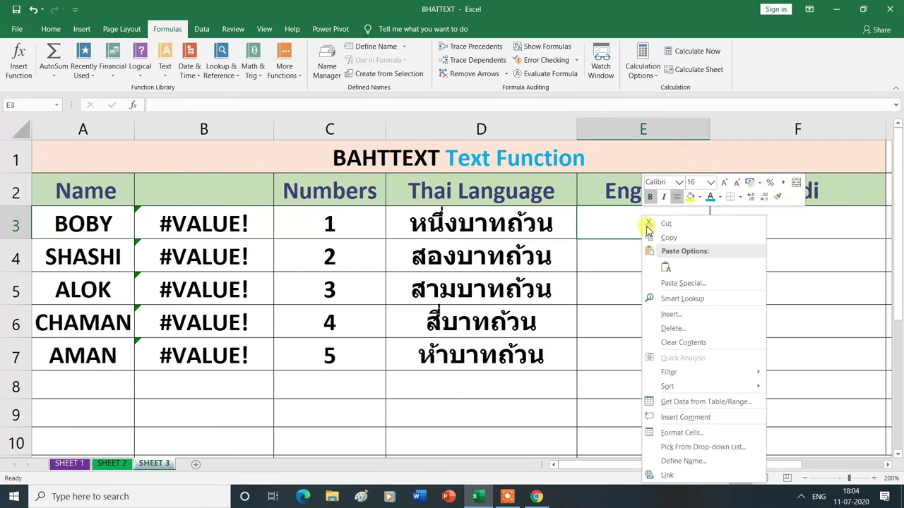
left_click(664, 263)
left_click(635, 422)
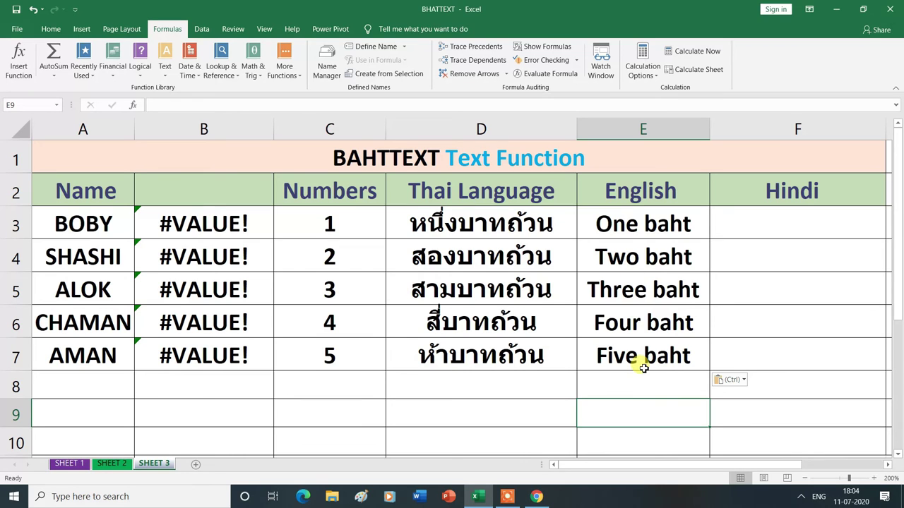
key("Left")
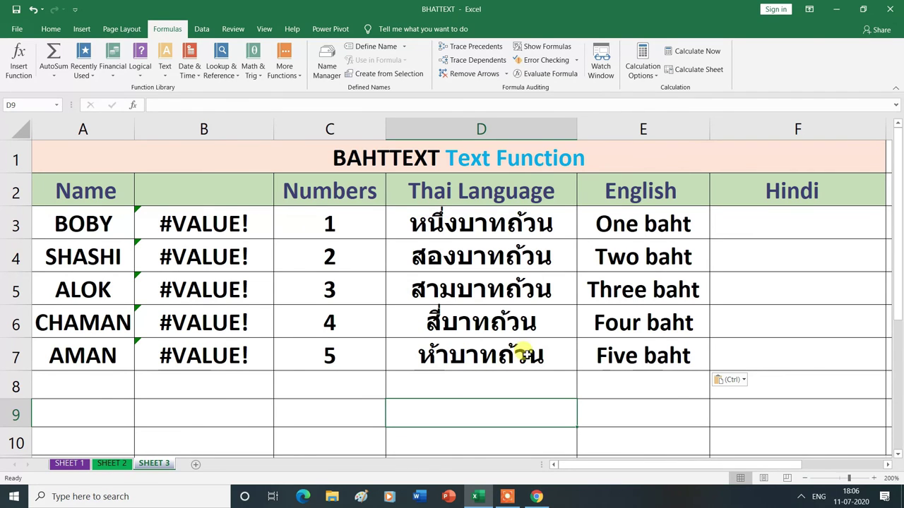
Back in Google Translate, switch the target language to Hindi for the Thai text
left_click(537, 499)
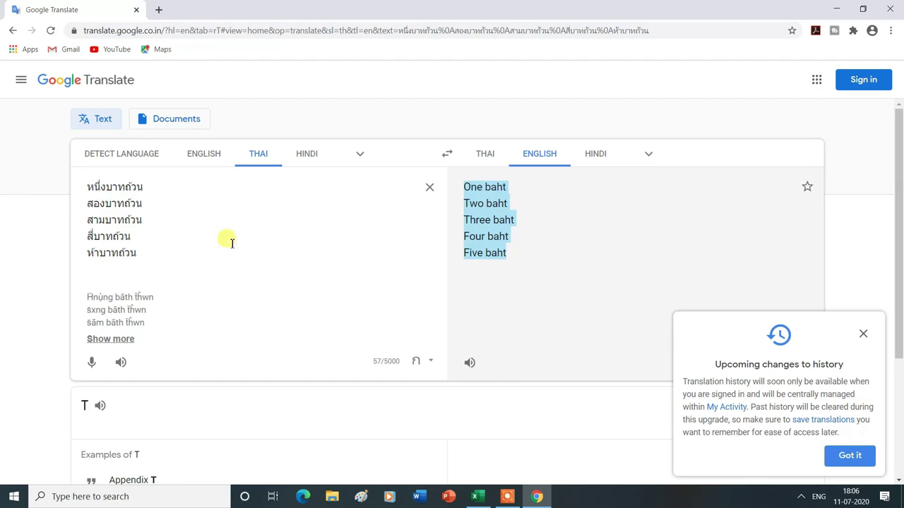
left_click(595, 154)
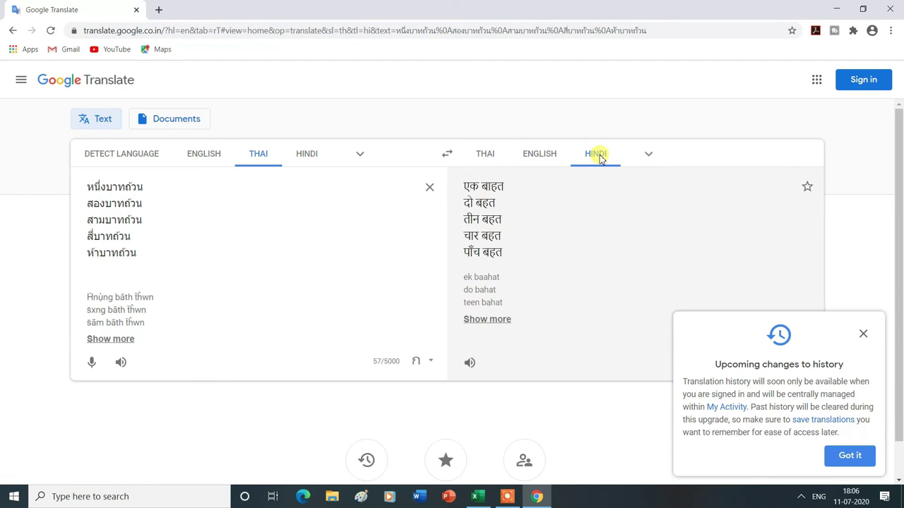
triple_click(474, 192)
left_click(518, 195)
triple_click(480, 195)
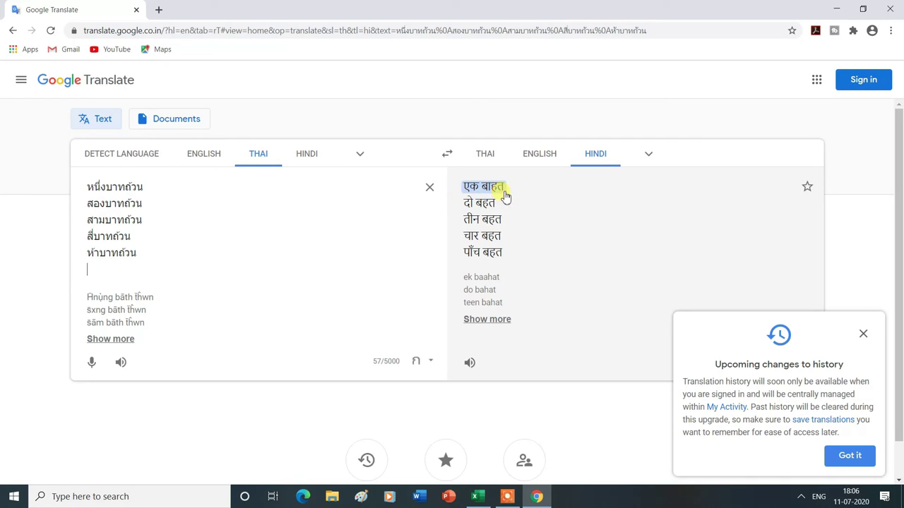
triple_click(490, 221)
triple_click(495, 236)
triple_click(480, 252)
left_click(522, 253)
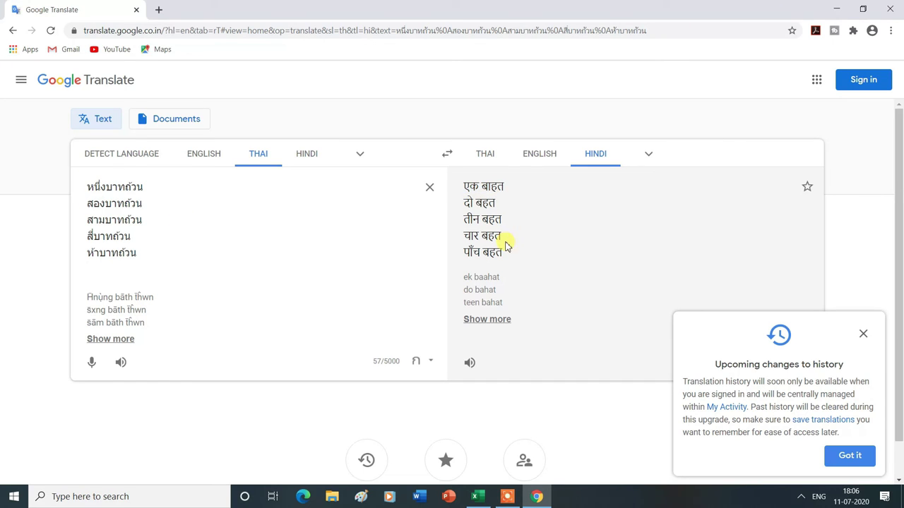
Select and copy all five Hindi lines, एक बाहत through पाँच बहत
left_click_drag(506, 242, 464, 183)
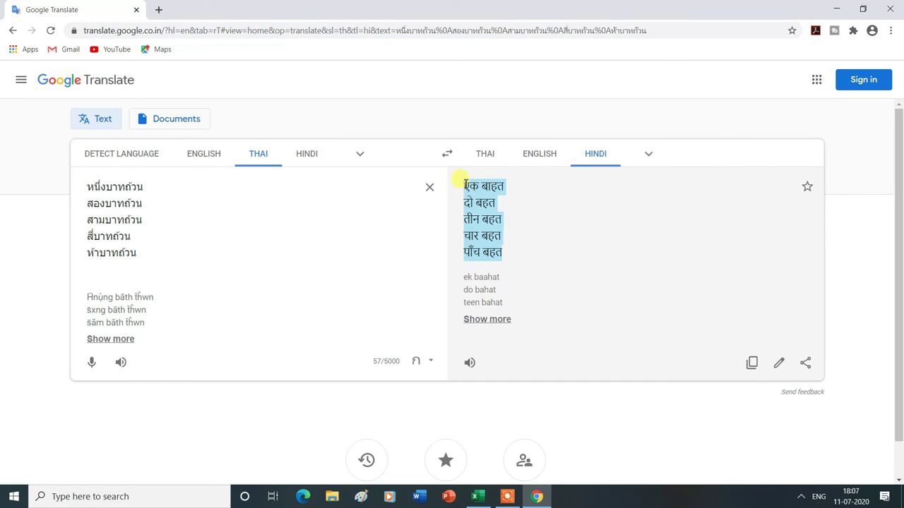
right_click(498, 222)
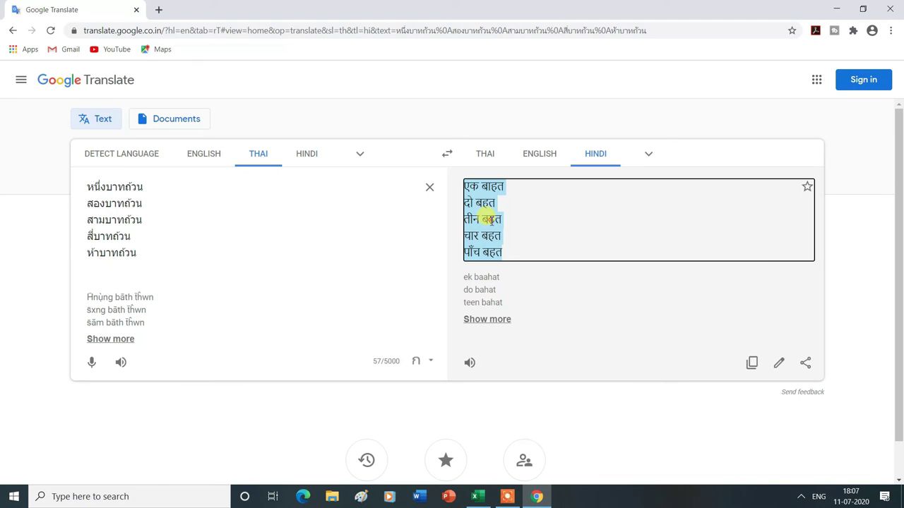
left_click(511, 230)
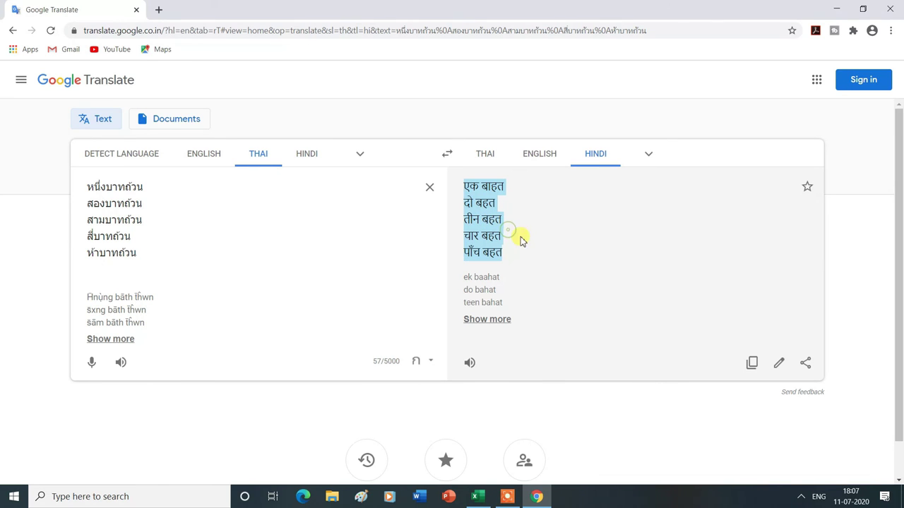
Paste the Hindi translations एक बाहत through पाँच बहत into F3:F7 in Excel
left_click(476, 496)
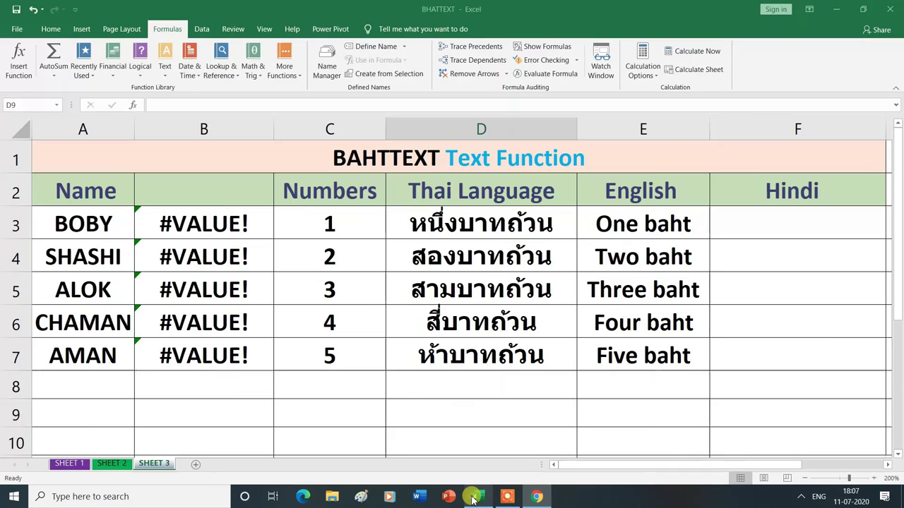
left_click(784, 223)
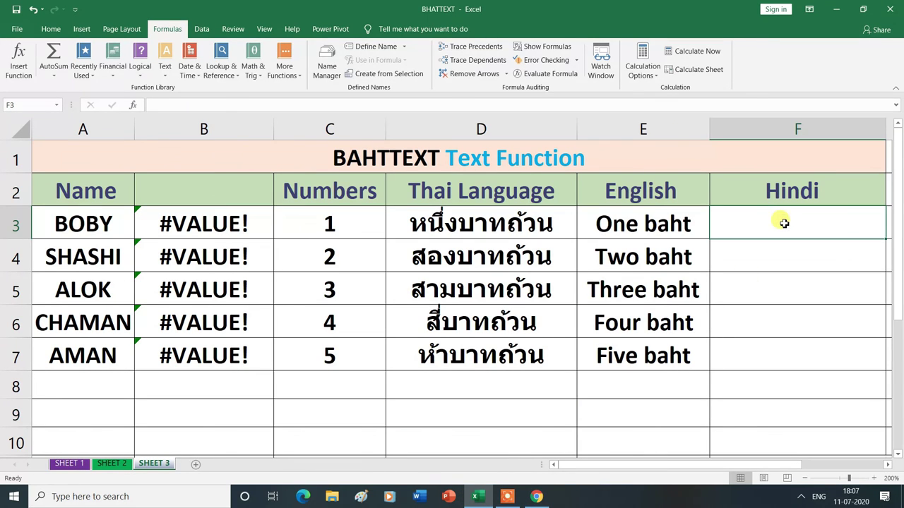
right_click(784, 223)
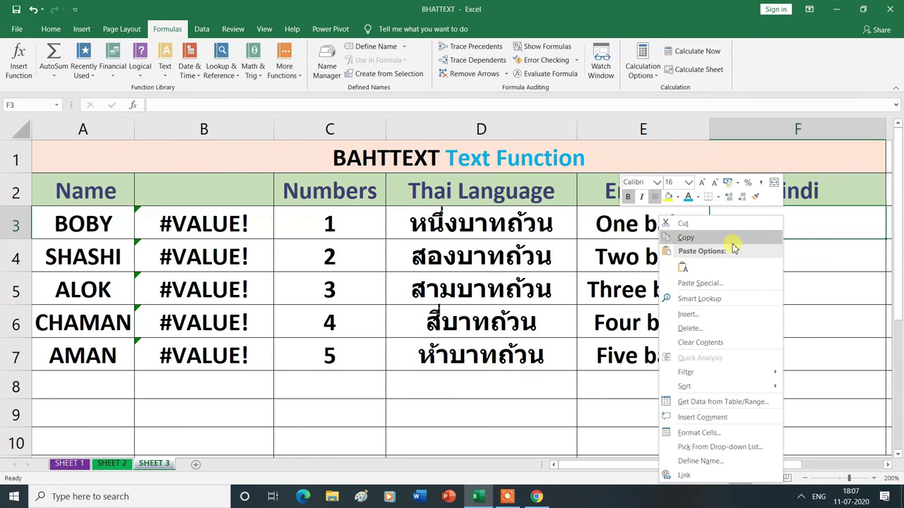
left_click(683, 268)
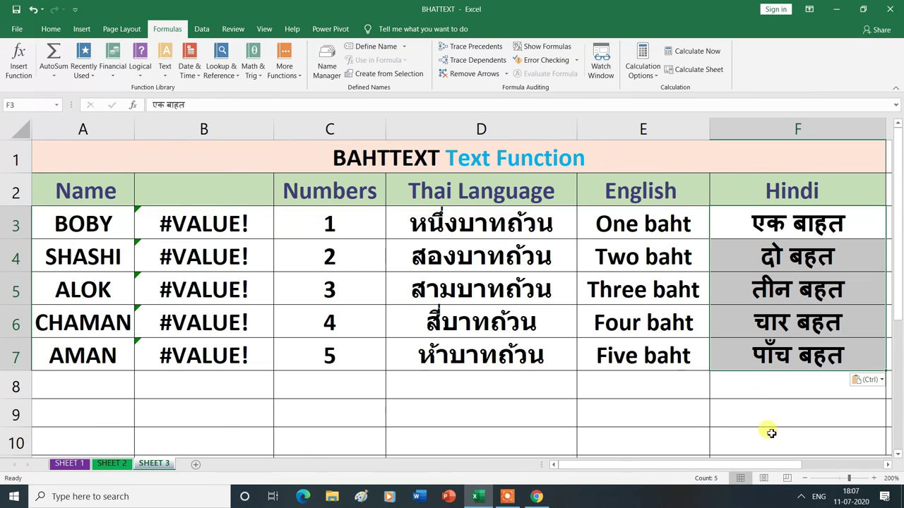
left_click(678, 440)
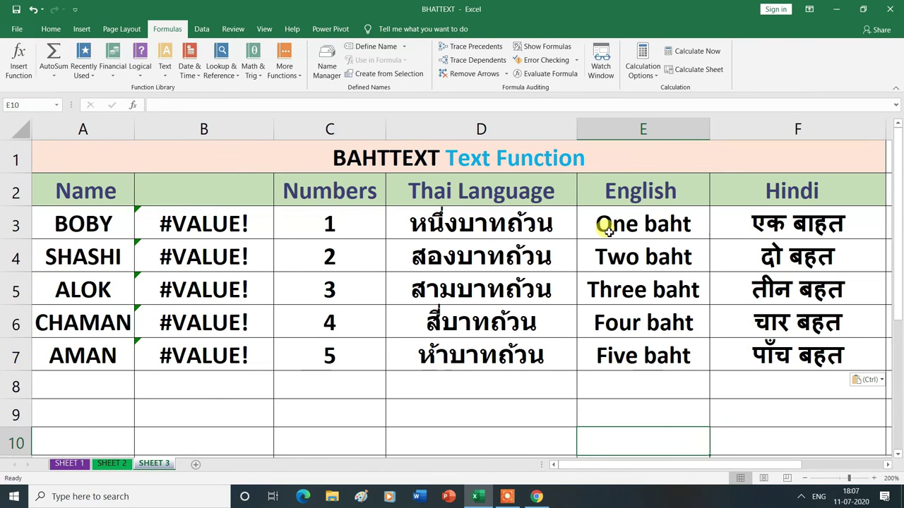